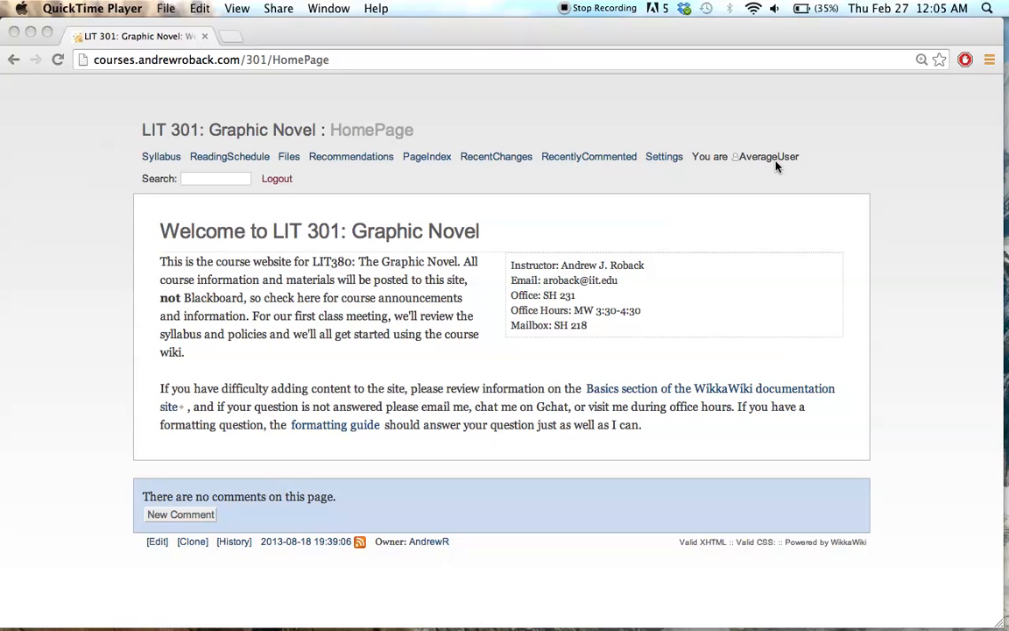
# Check the regular account's access to the home page by opening and cancelling its editor, and opening a new comment form without posting
pyautogui.tripleClick(412, 296)
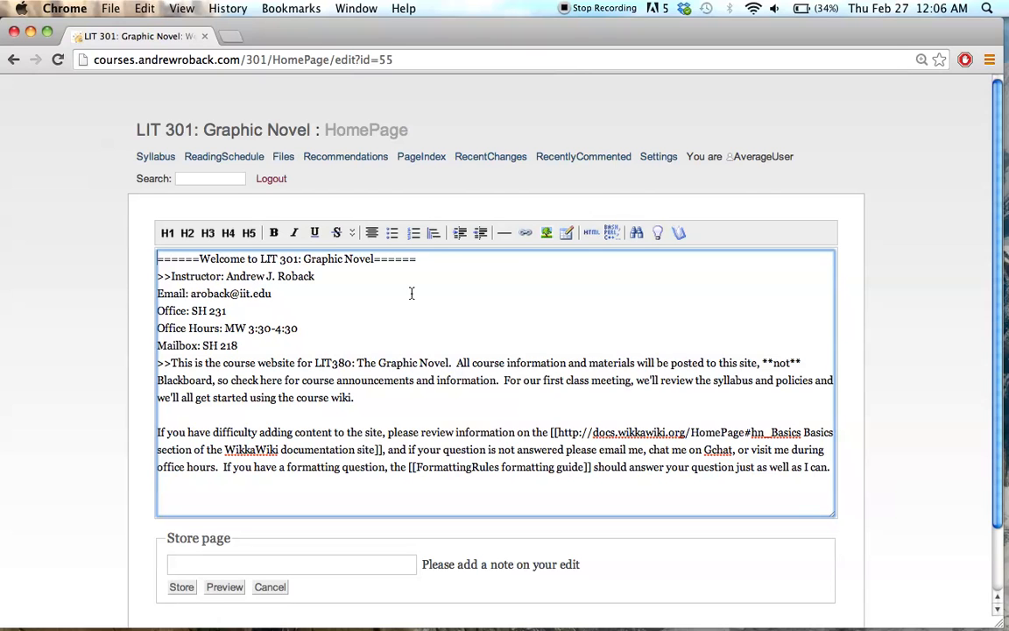
pyautogui.click(282, 590)
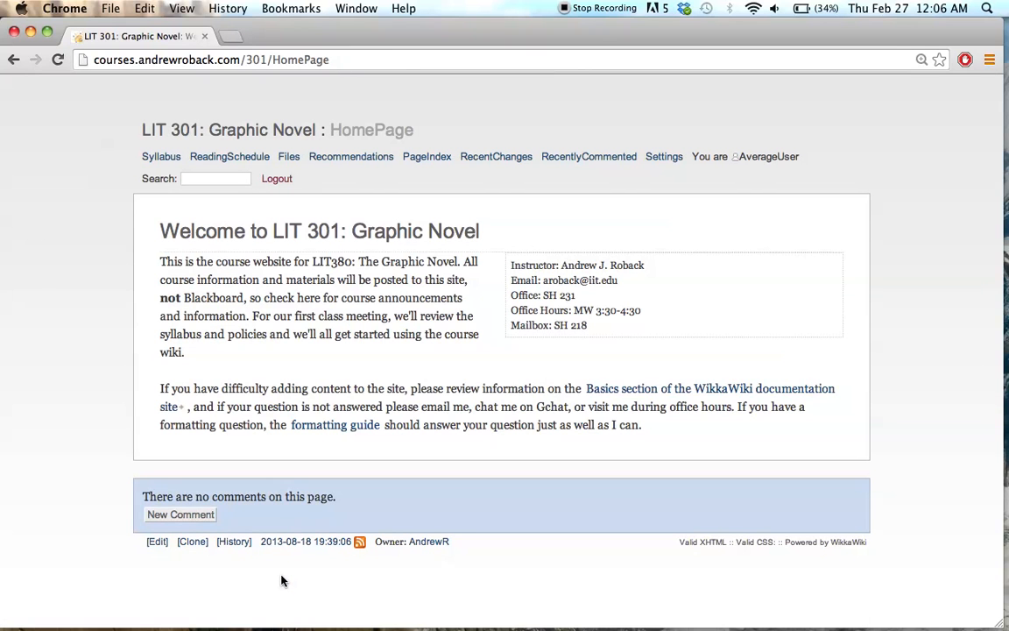
pyautogui.click(208, 518)
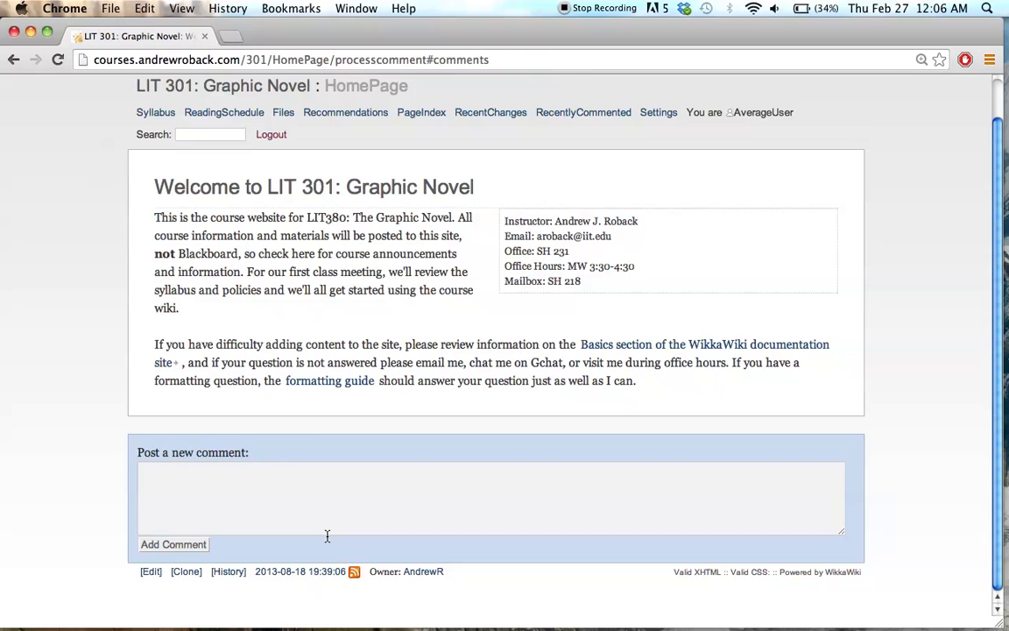
pyautogui.click(327, 517)
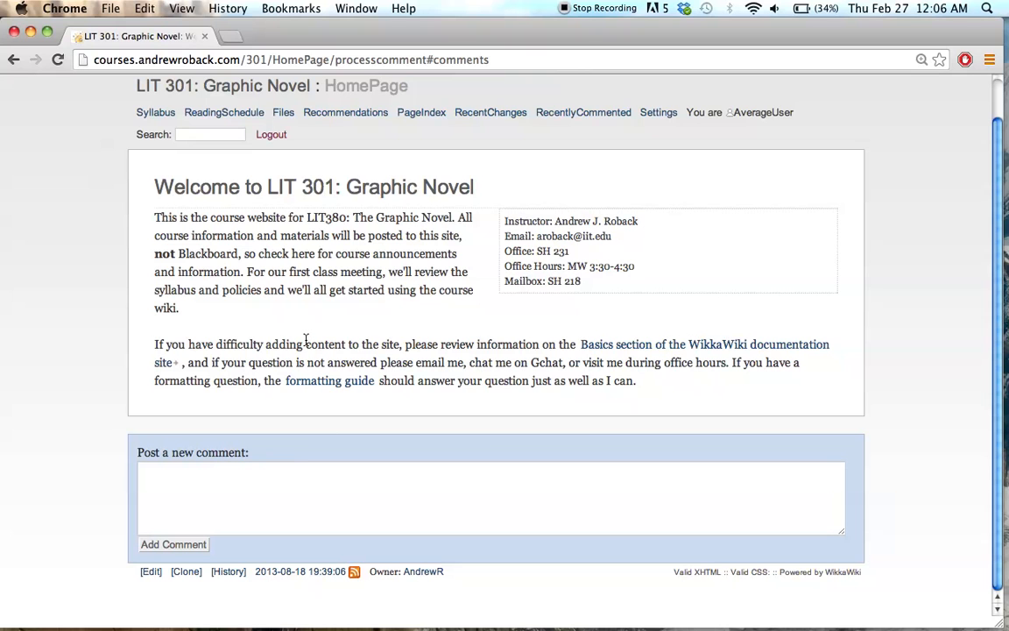
# Log out of the regular account and log in with the administrator's WikiName and account password
pyautogui.click(271, 136)
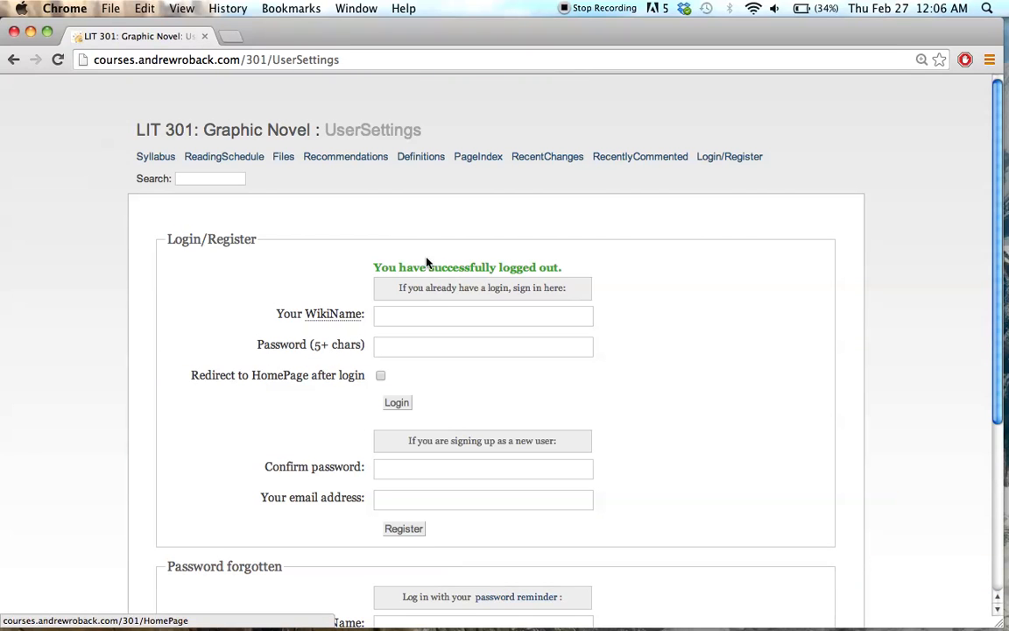
pyautogui.click(456, 313)
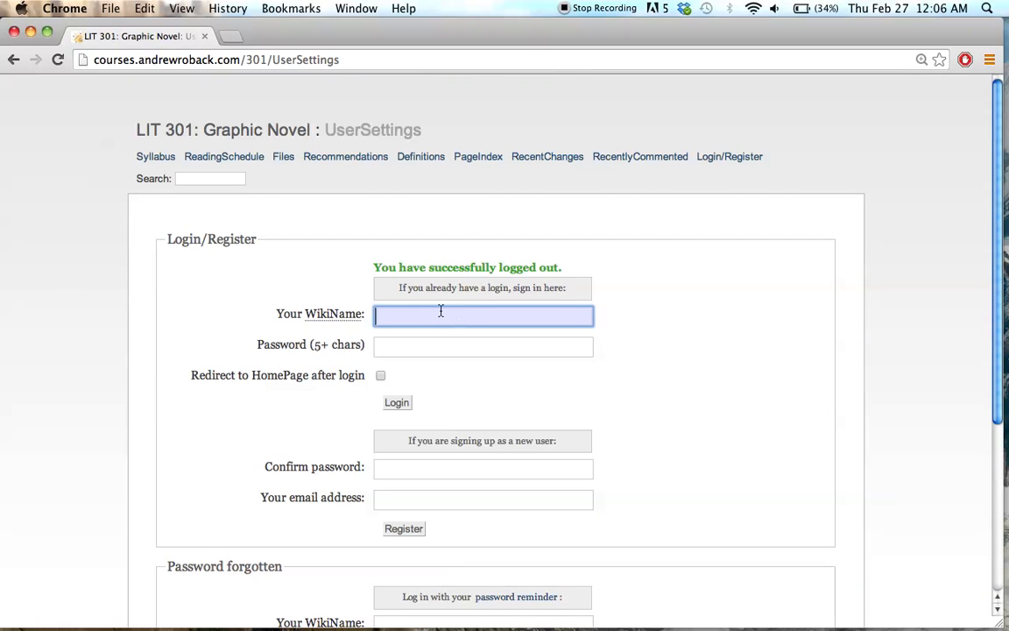
pyautogui.write('A')
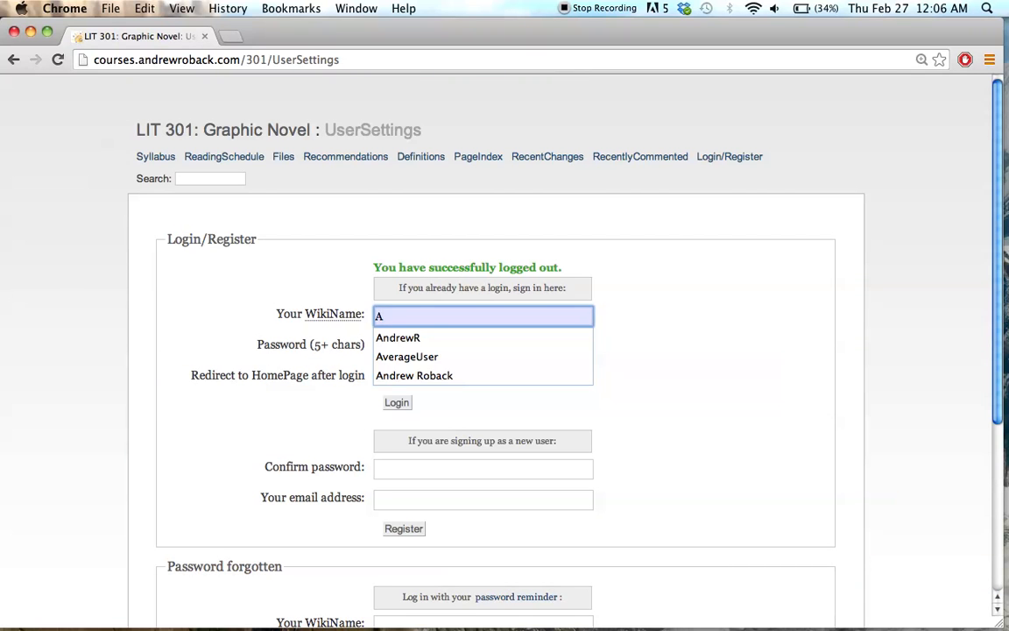
pyautogui.write('ndre')
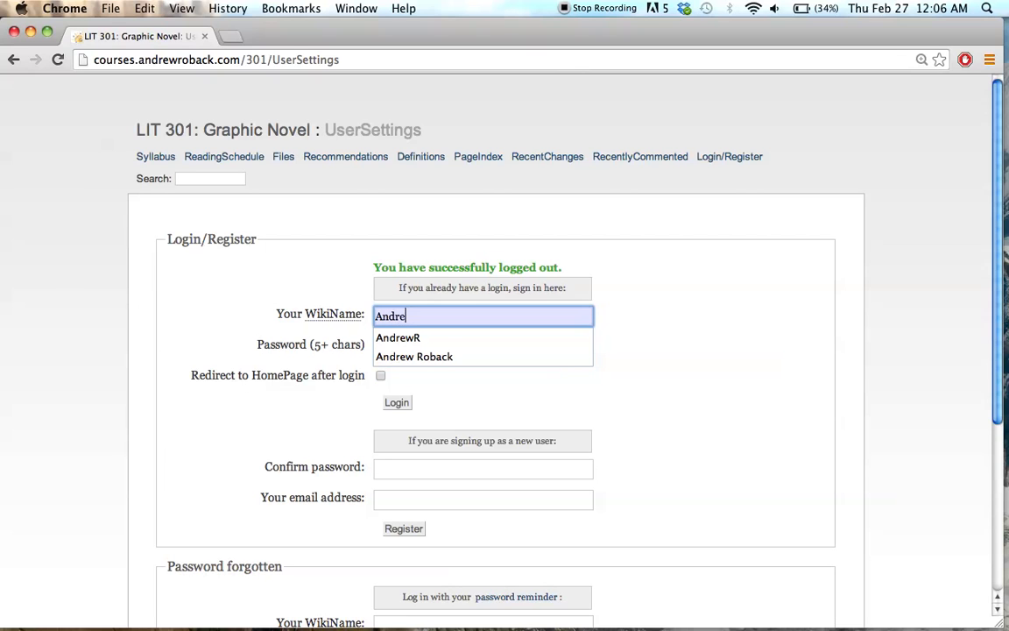
pyautogui.write('wR')
pyautogui.press('Tab')
pyautogui.write('•••')
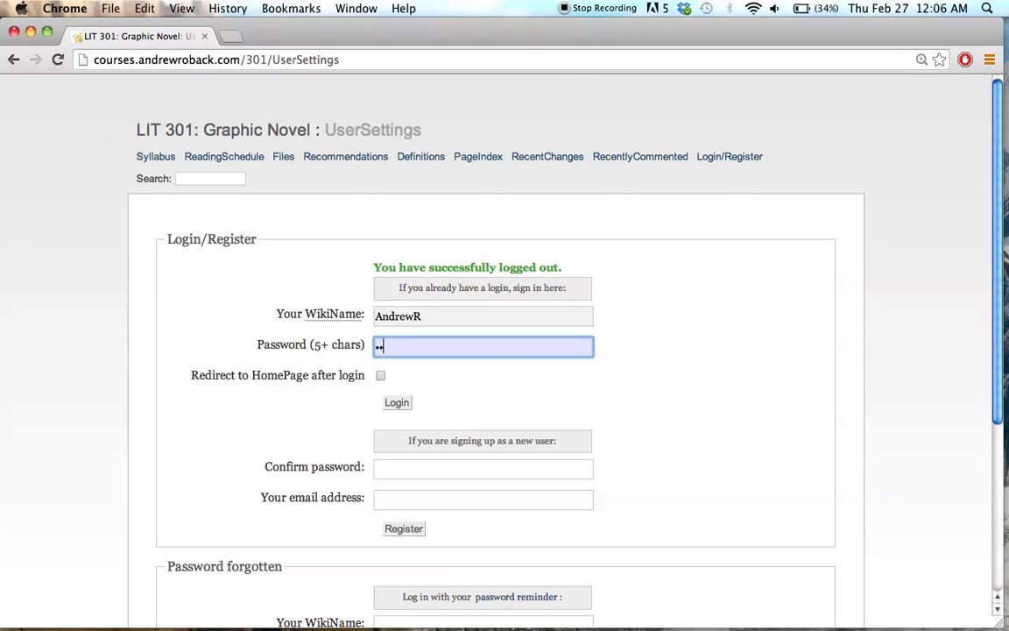
pyautogui.write('••••••••••')
pyautogui.press('Return')
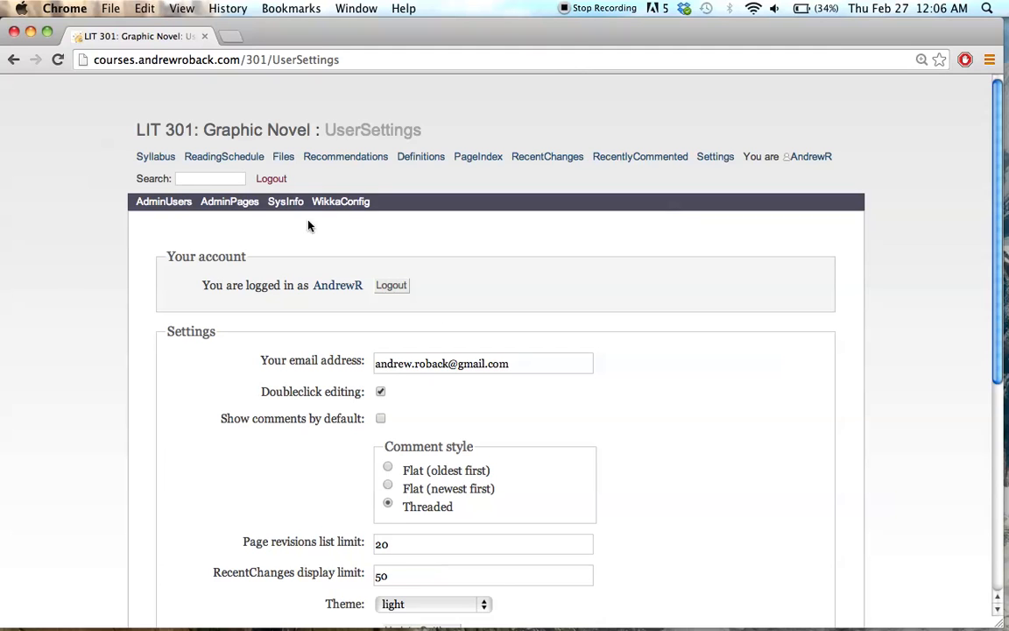
# Look over the wiki's page administration list and its options for records shown per page
pyautogui.click(241, 206)
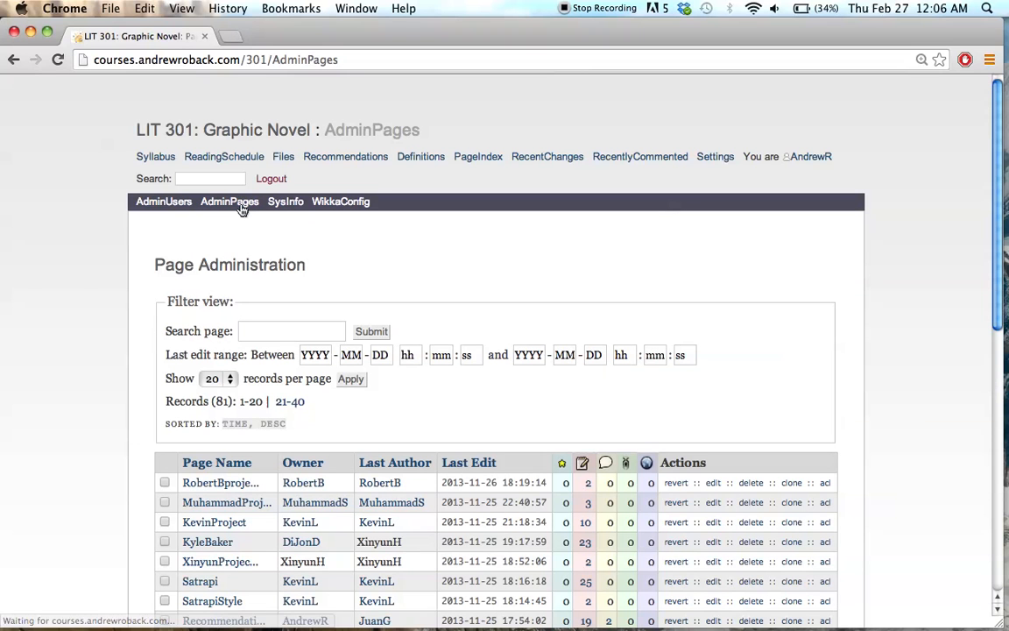
pyautogui.click(221, 379)
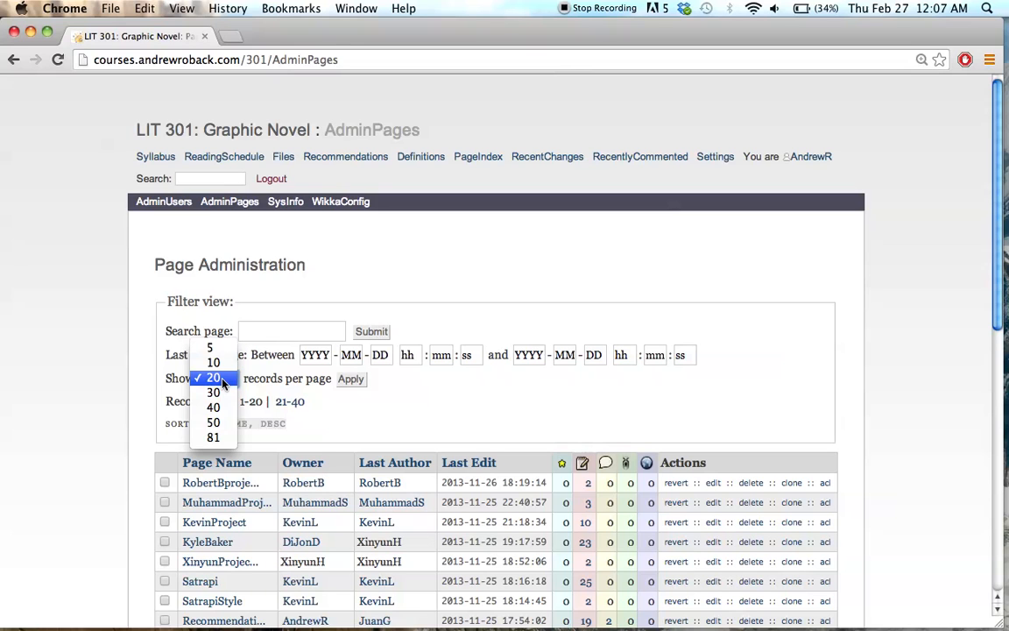
pyautogui.click(252, 130)
# Return to the HomePage and open its access control lists for editing
pyautogui.click(225, 129)
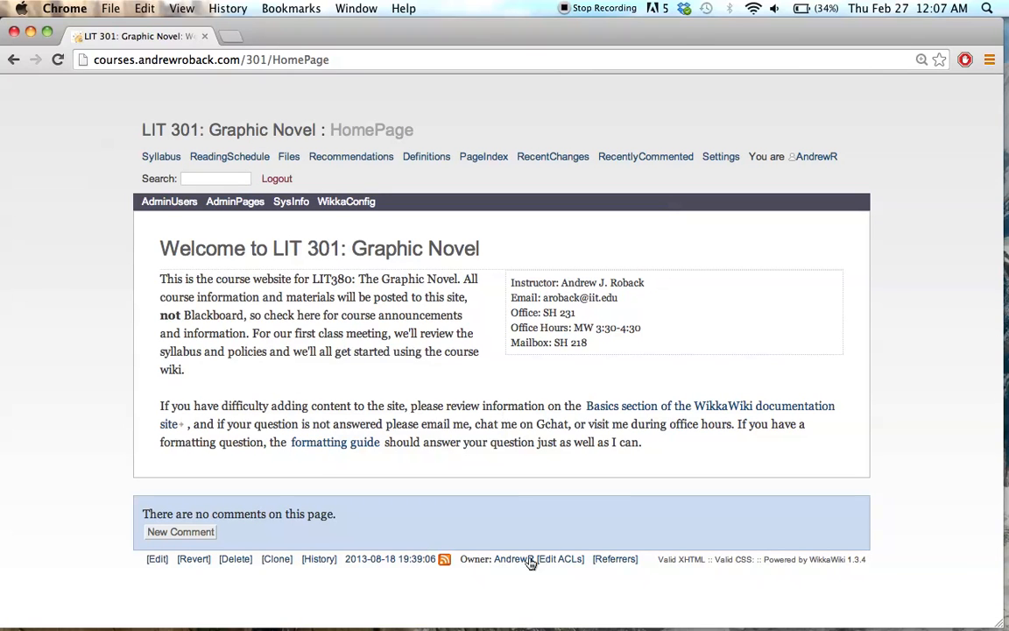
pyautogui.click(577, 561)
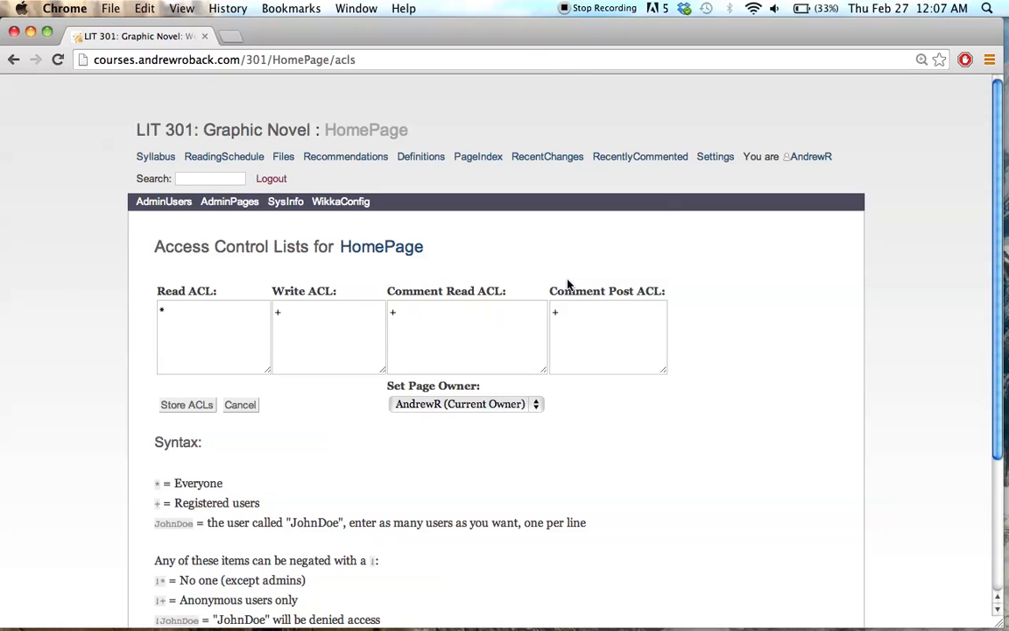
pyautogui.click(597, 310)
# Enlarge the page to 150% and examine the ACL syntax rules for everyone, registered users and negated entries
pyautogui.scroll(-2, 127, 375)
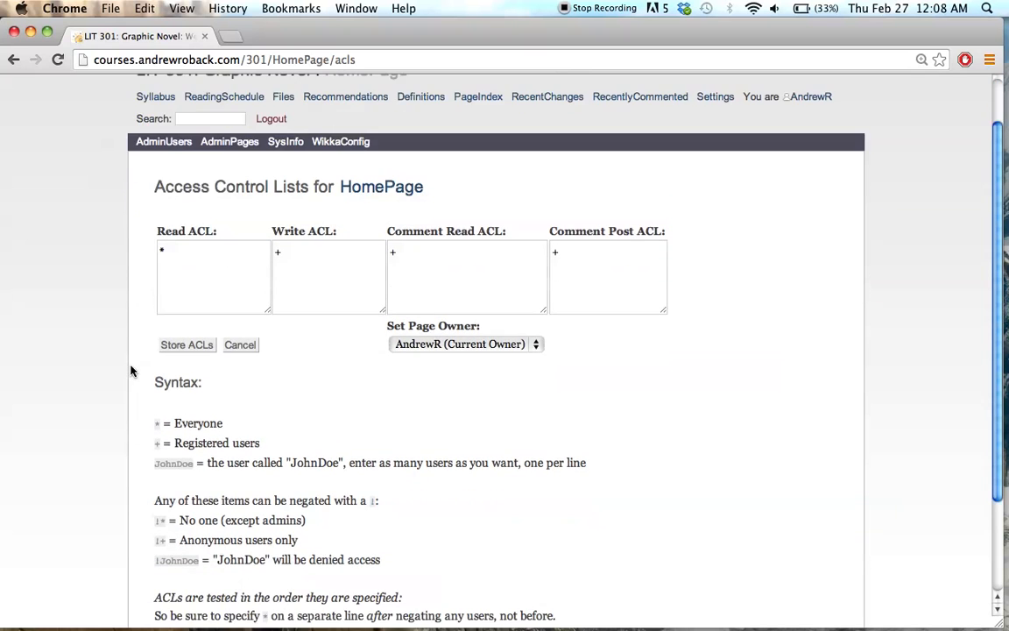
pyautogui.scroll(-3, 129, 379)
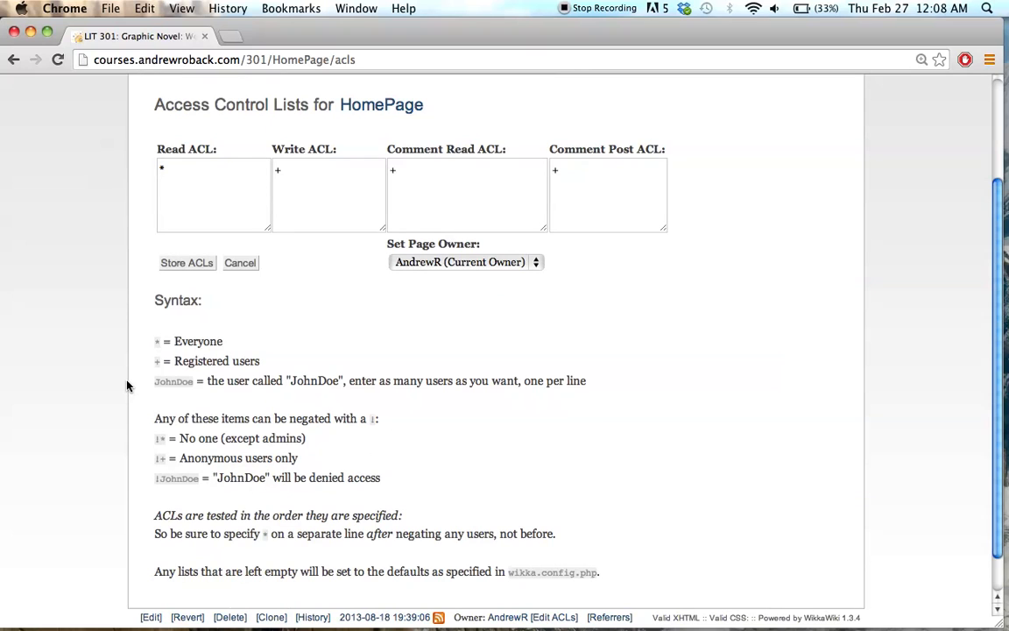
pyautogui.press('super+equal')
pyautogui.press('super+equal')
pyautogui.press('super+equal')
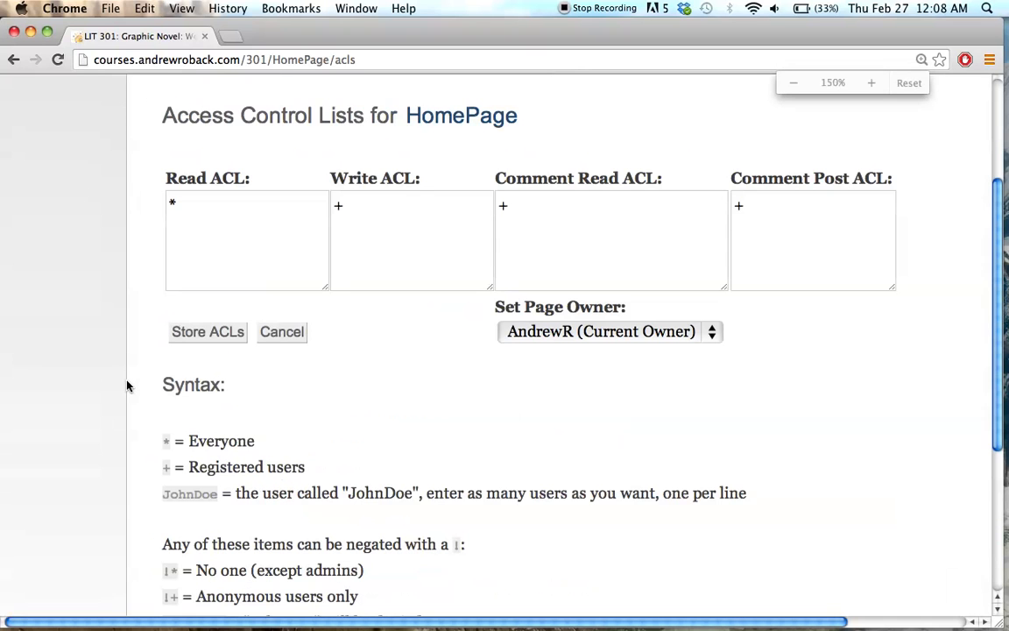
pyautogui.scroll(-6, 140, 376)
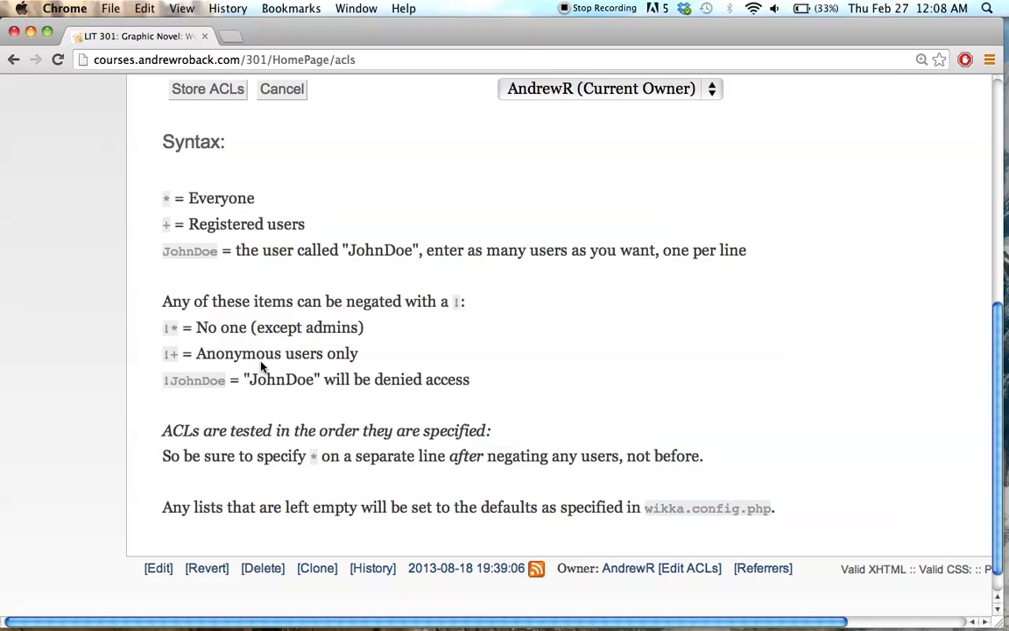
pyautogui.scroll(5, 267, 375)
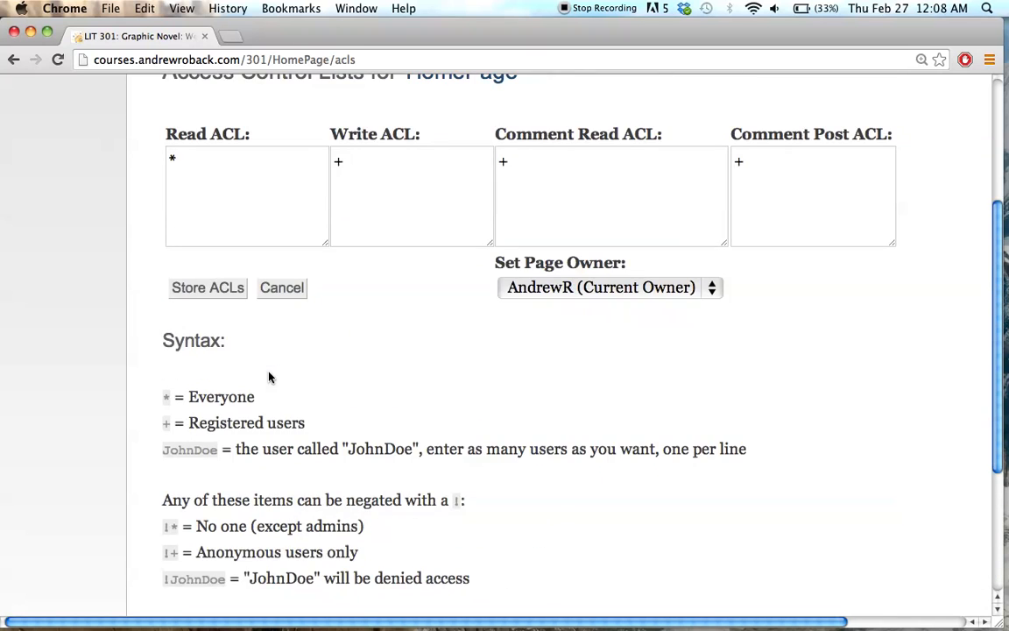
pyautogui.scroll(4, 269, 377)
pyautogui.scroll(1, 272, 373)
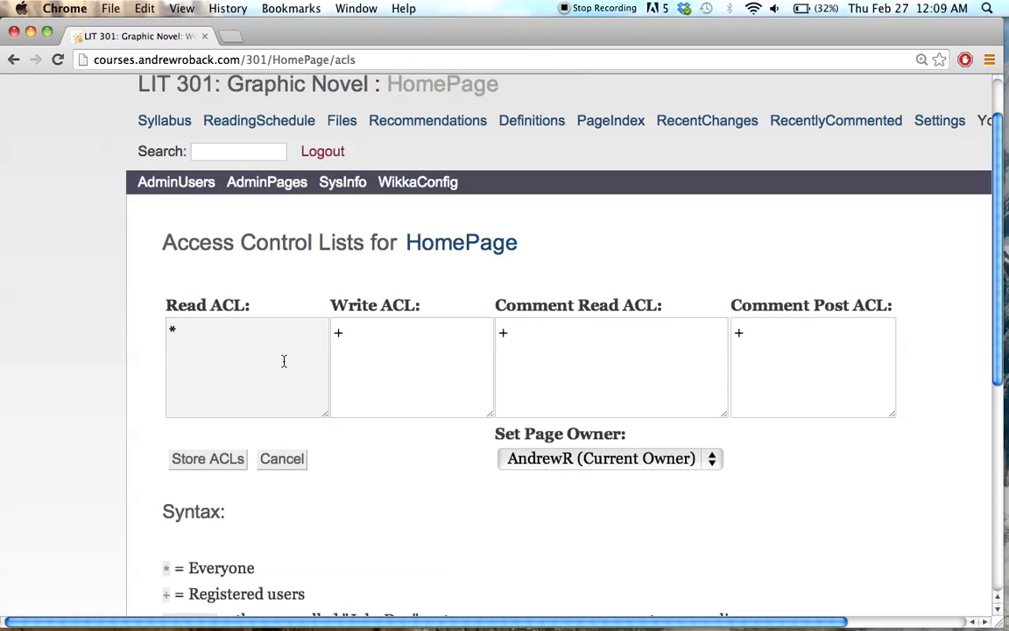
# Set the HomePage's Write ACL to !* and check that entry's meaning in the syntax rules
pyautogui.click(284, 361)
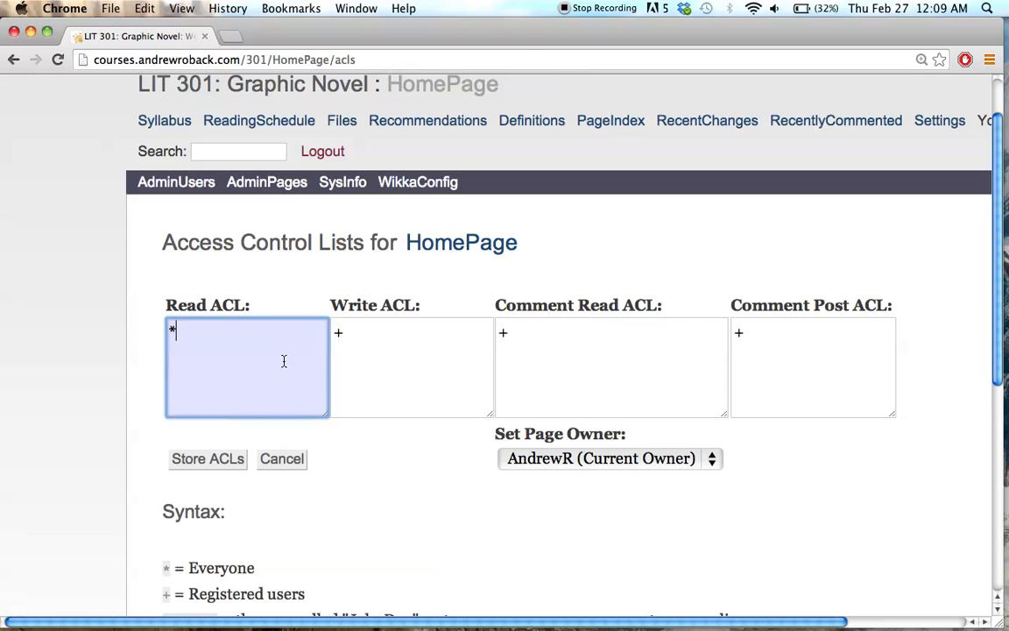
pyautogui.click(447, 338)
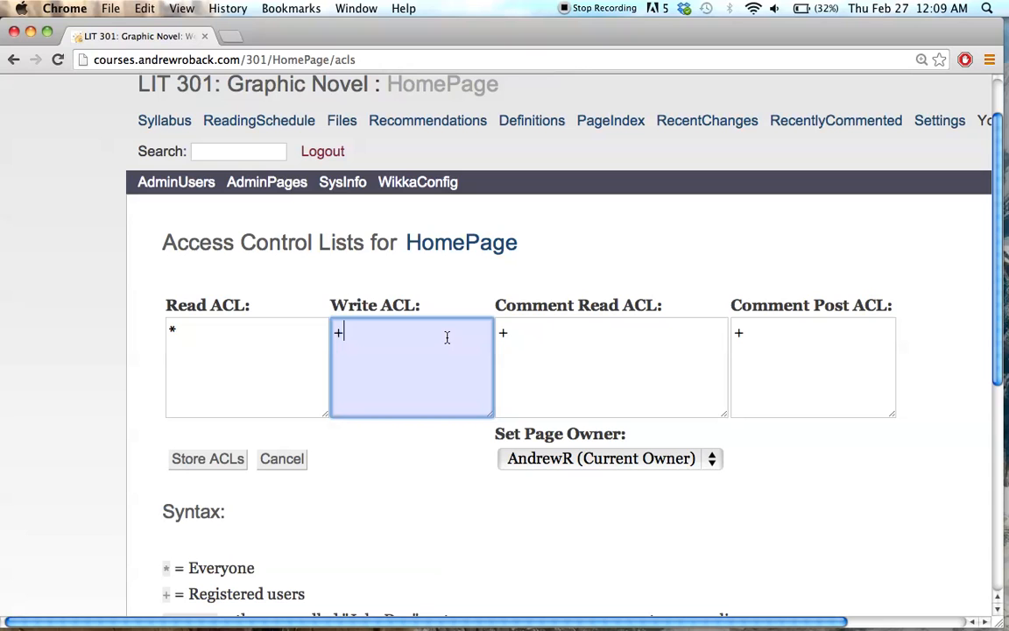
pyautogui.press('BackSpace')
pyautogui.write('!*')
pyautogui.scroll(-5, 444, 388)
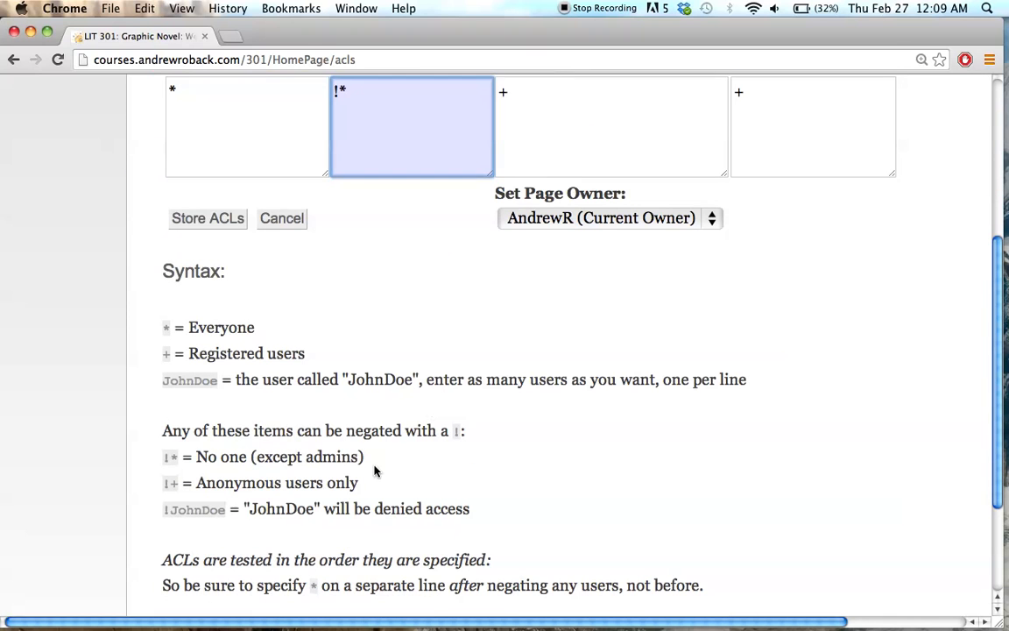
pyautogui.click(377, 463)
pyautogui.moveTo(377, 462); pyautogui.dragTo(196, 457)
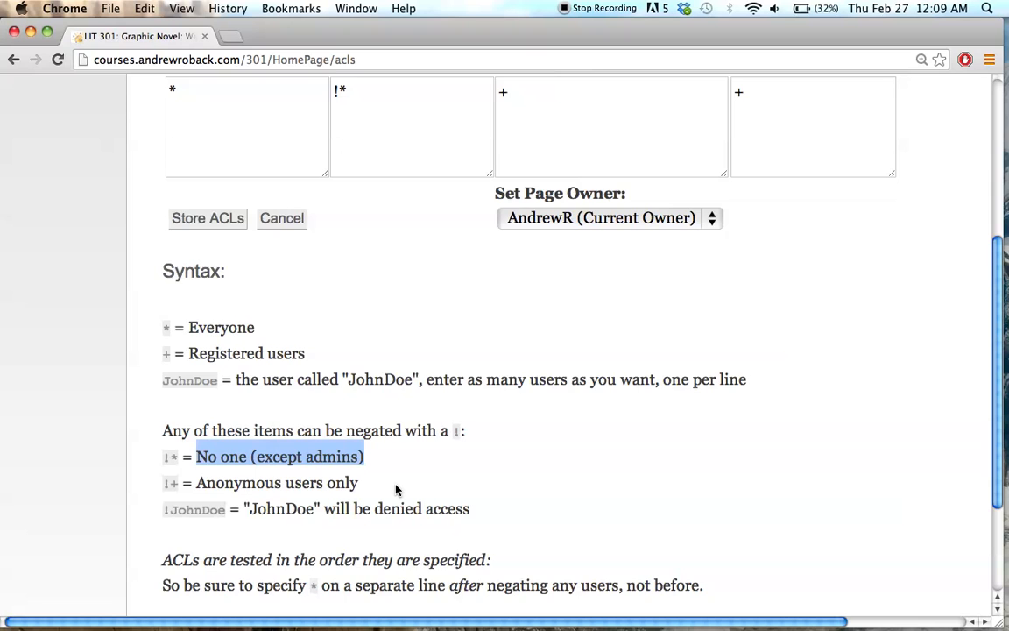
# Set the HomePage's Comment Post ACL to !* and store the access control lists
pyautogui.scroll(5, 395, 490)
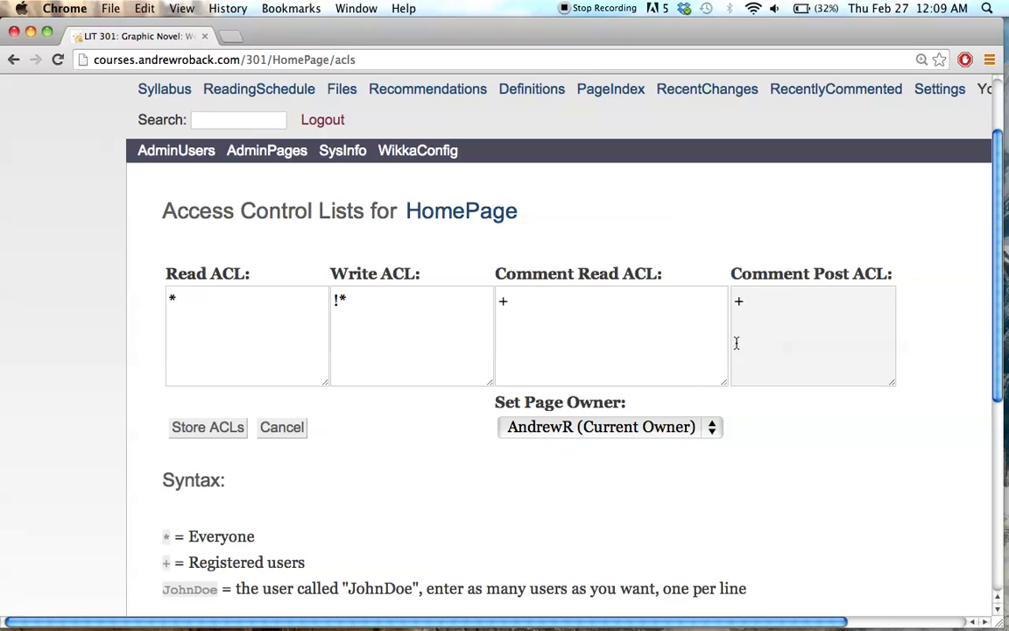
pyautogui.click(771, 302)
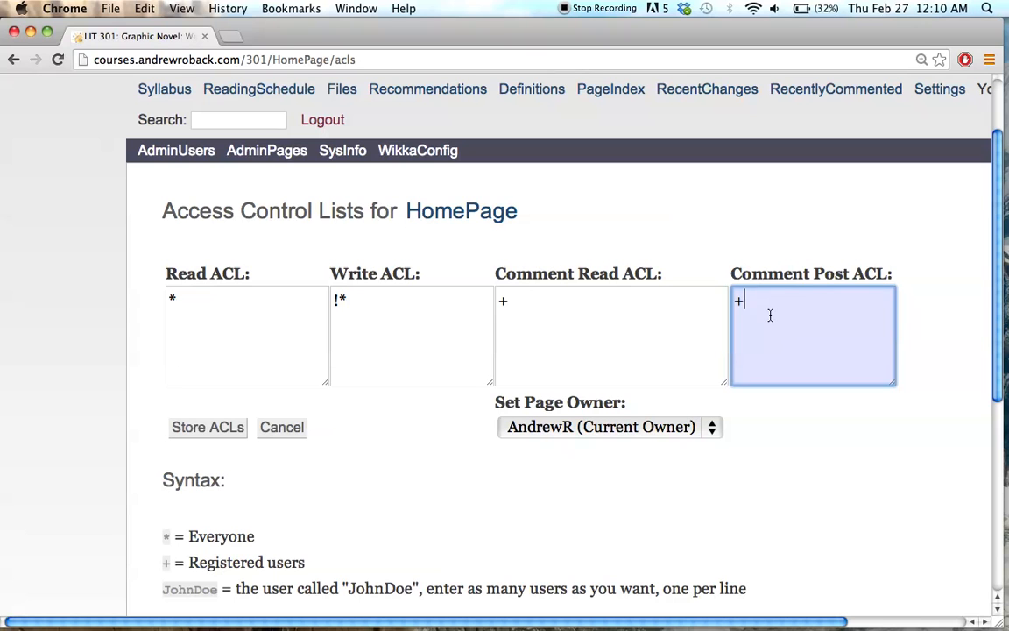
pyautogui.press('BackSpace')
pyautogui.write('!*')
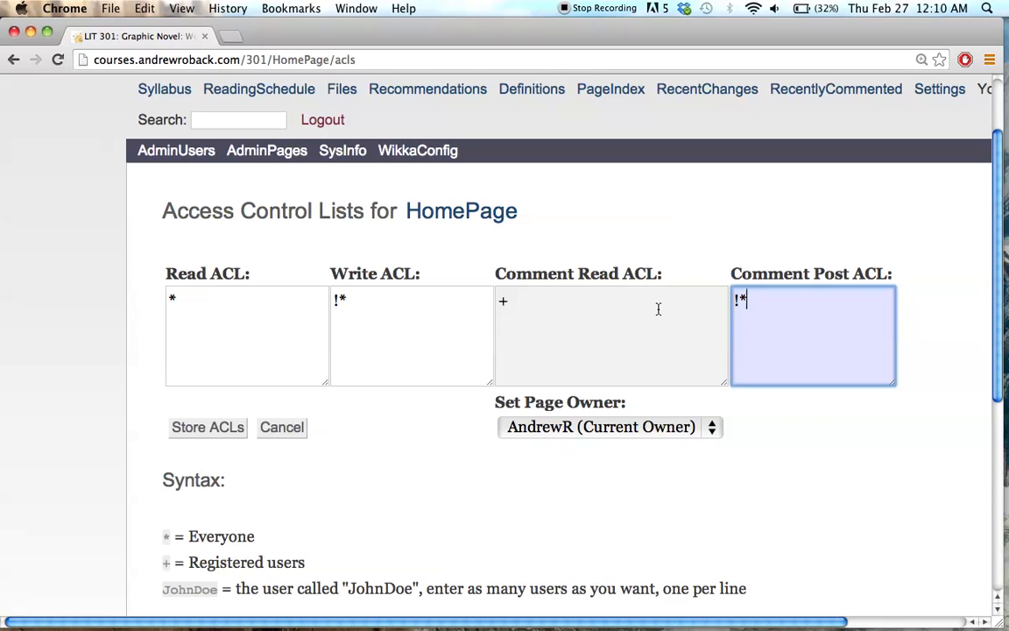
pyautogui.click(208, 427)
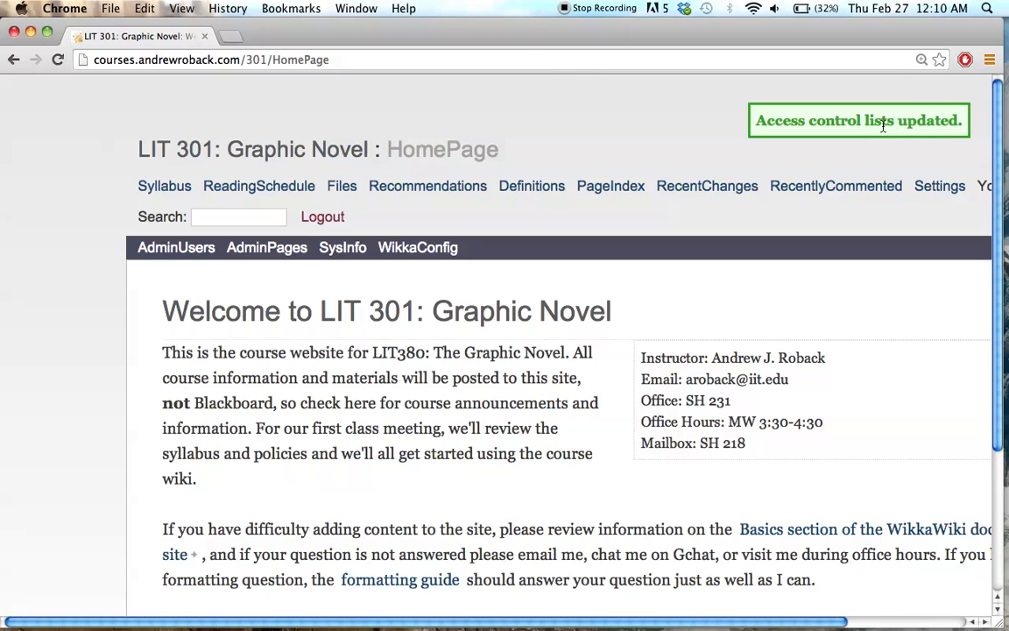
# Reduce the page zoom, log out of the administrator account, and log in as AverageUser with the account password
pyautogui.press('super+minus')
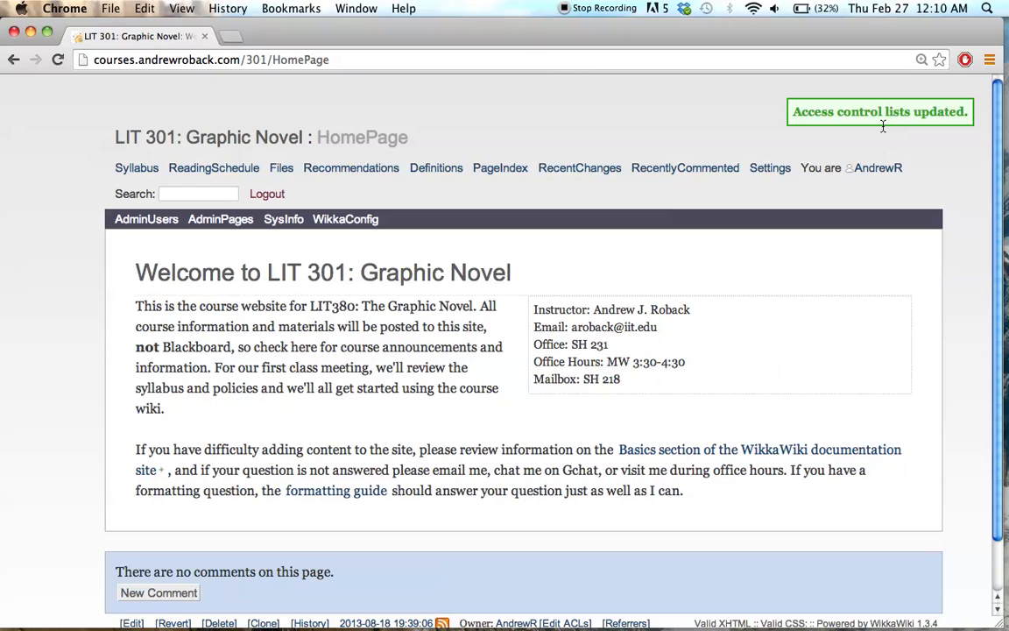
pyautogui.click(265, 193)
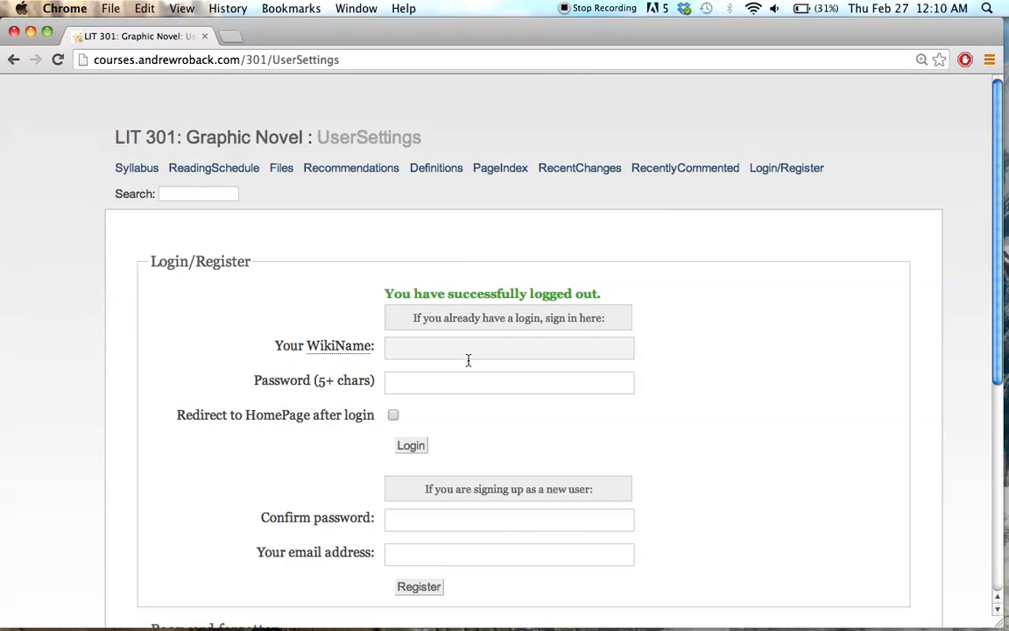
pyautogui.click(469, 356)
pyautogui.write('Aver')
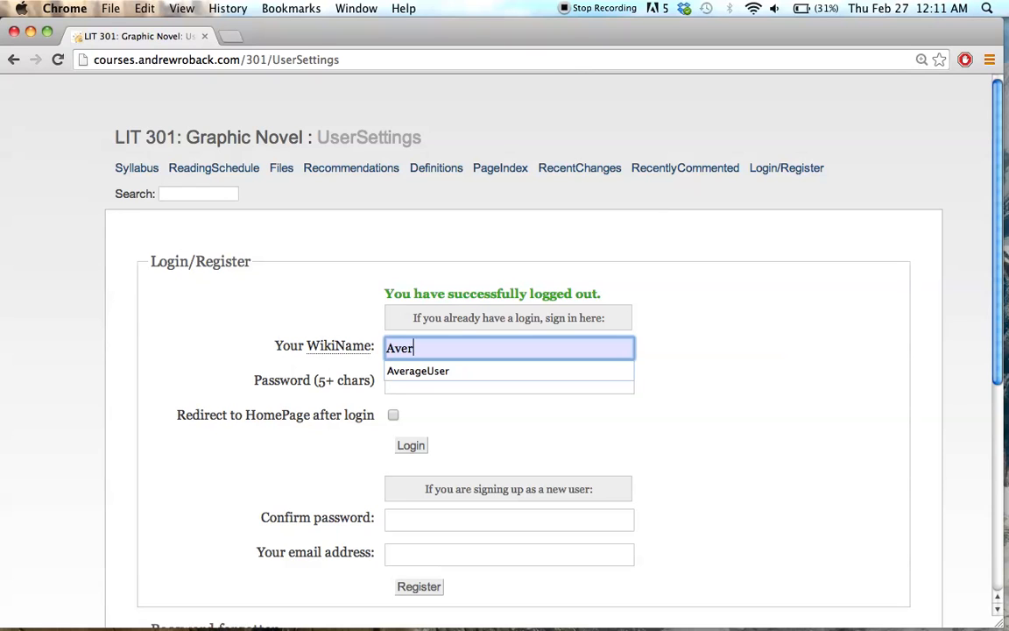
pyautogui.press('Down')
pyautogui.press('Tab')
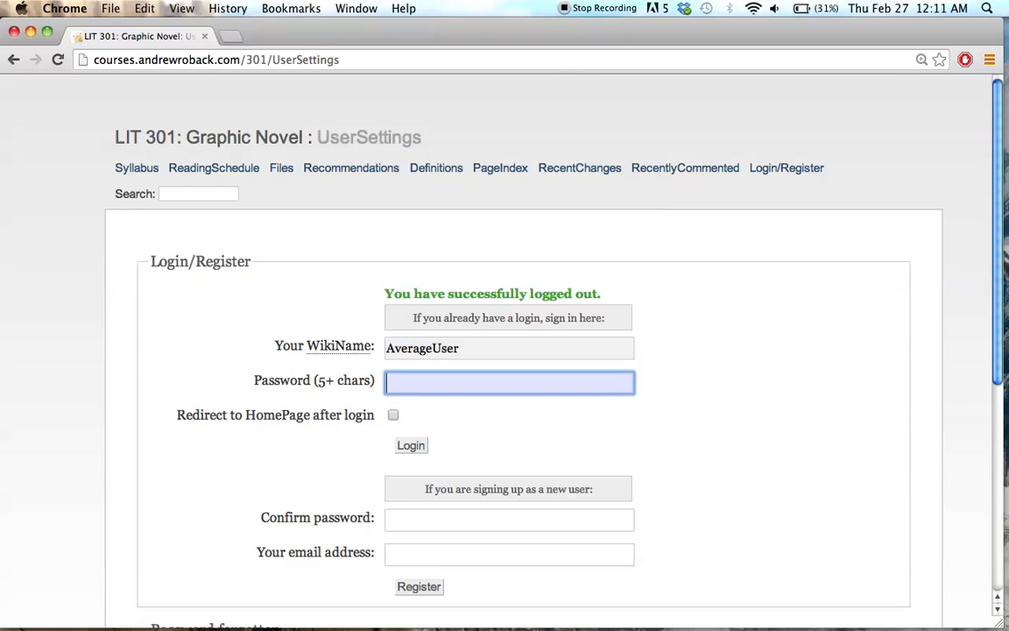
pyautogui.write('••••••••')
pyautogui.press('Return')
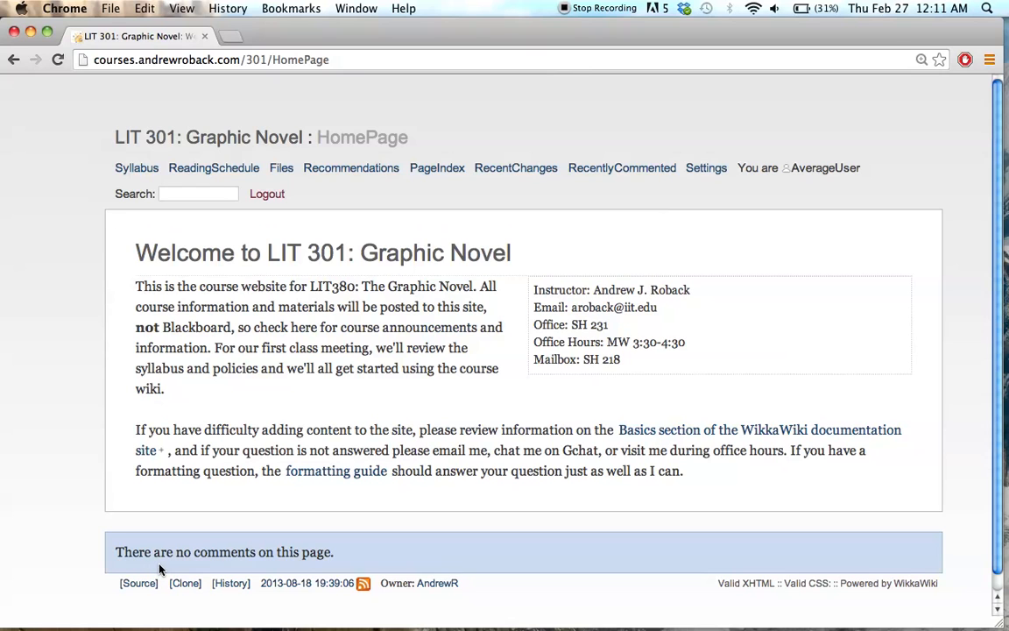
# Try to open the HomePage for editing from its body text as AverageUser, and log out
pyautogui.tripleClick(241, 331)
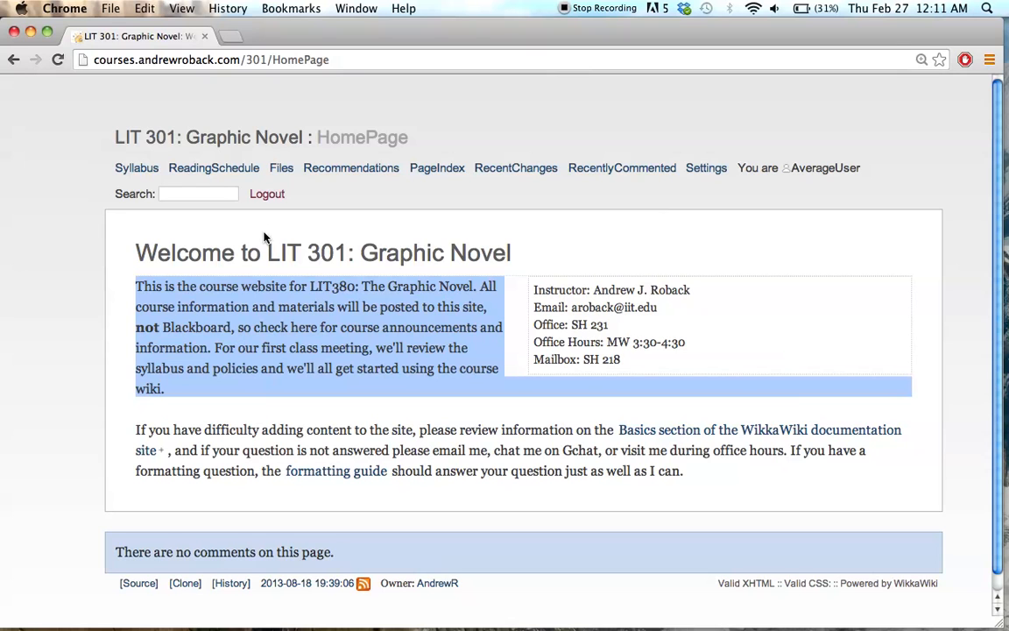
pyautogui.click(267, 195)
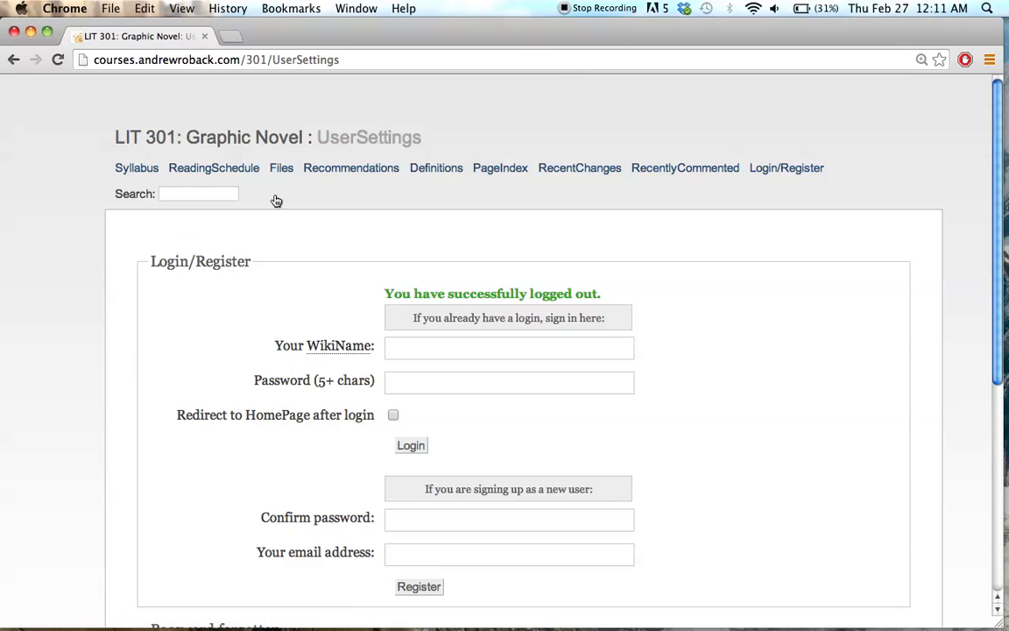